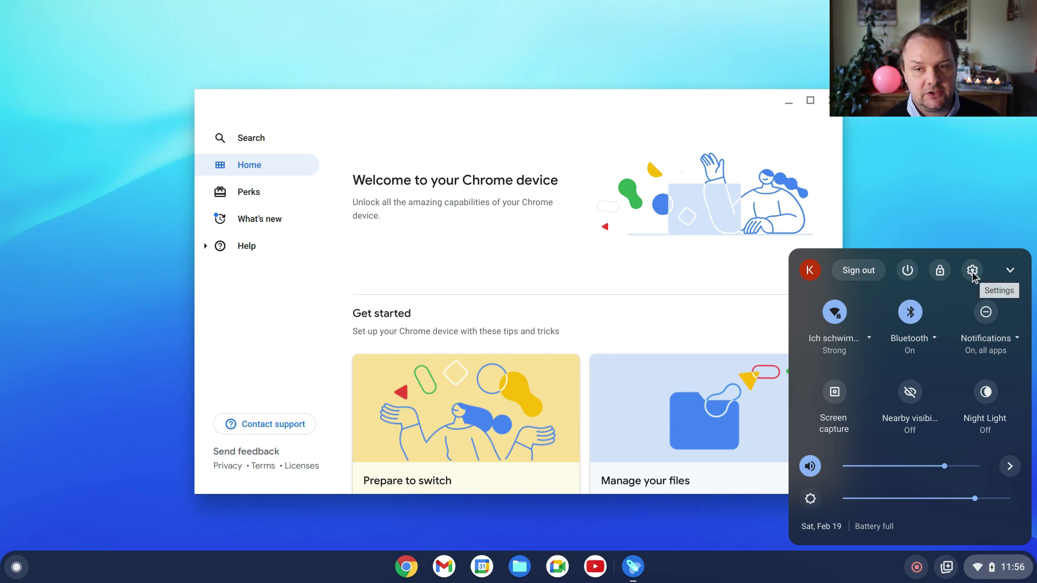
Open the system settings, find the keyboard settings with the search "key", and open the input settings.
left_click(972, 270)
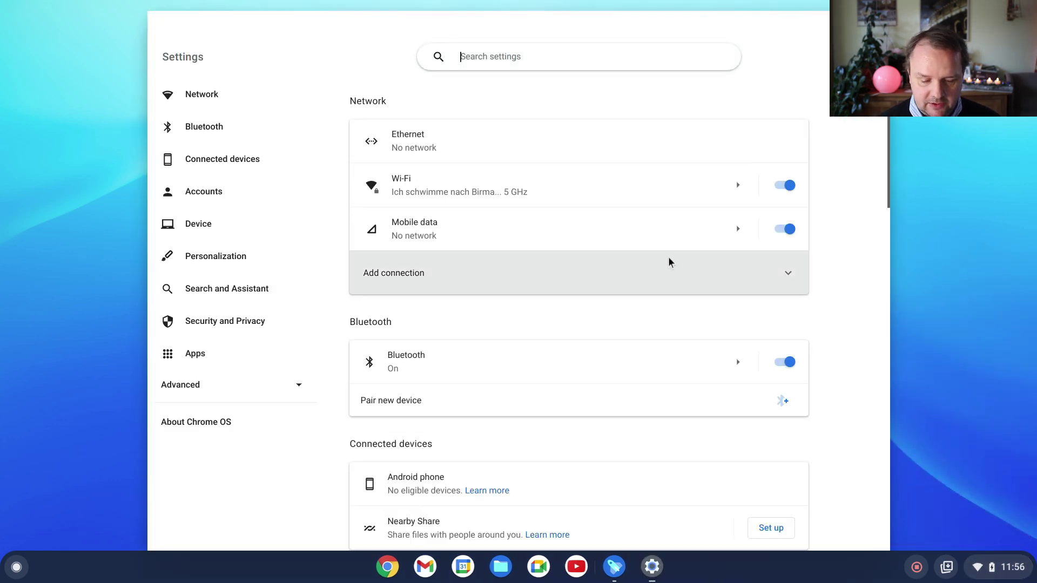
type("key")
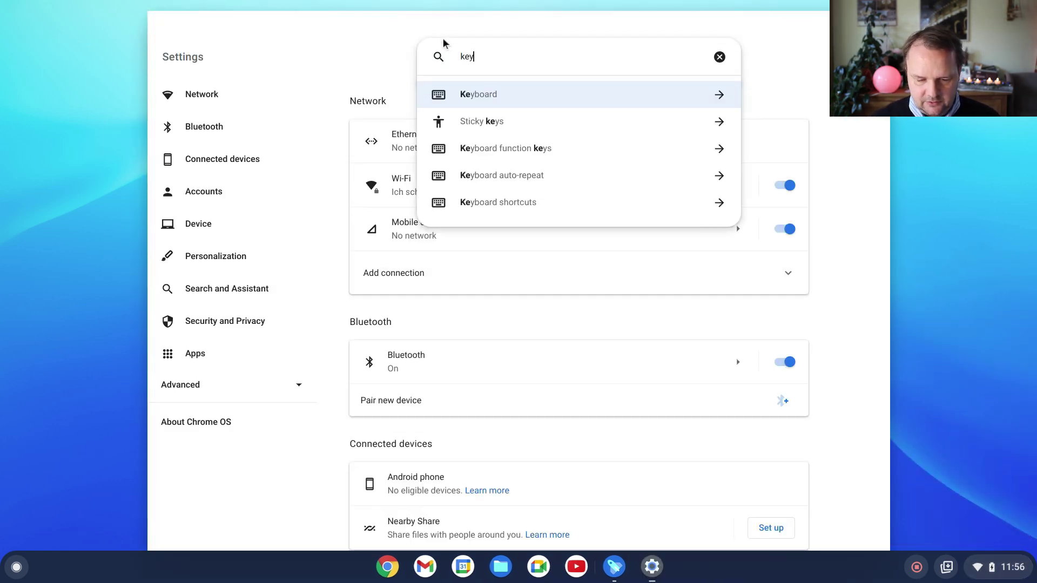
left_click(497, 102)
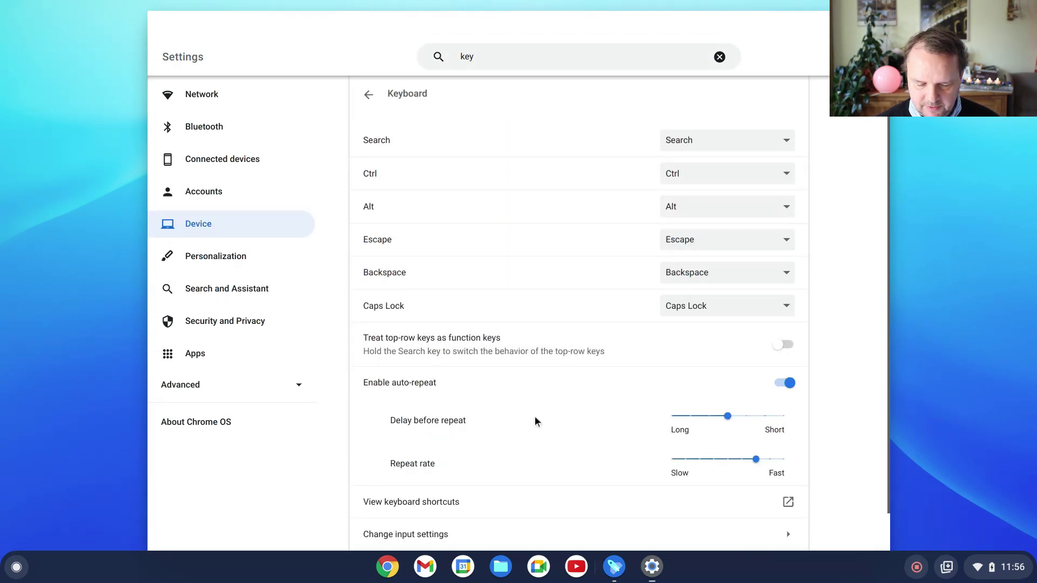
left_click(639, 532)
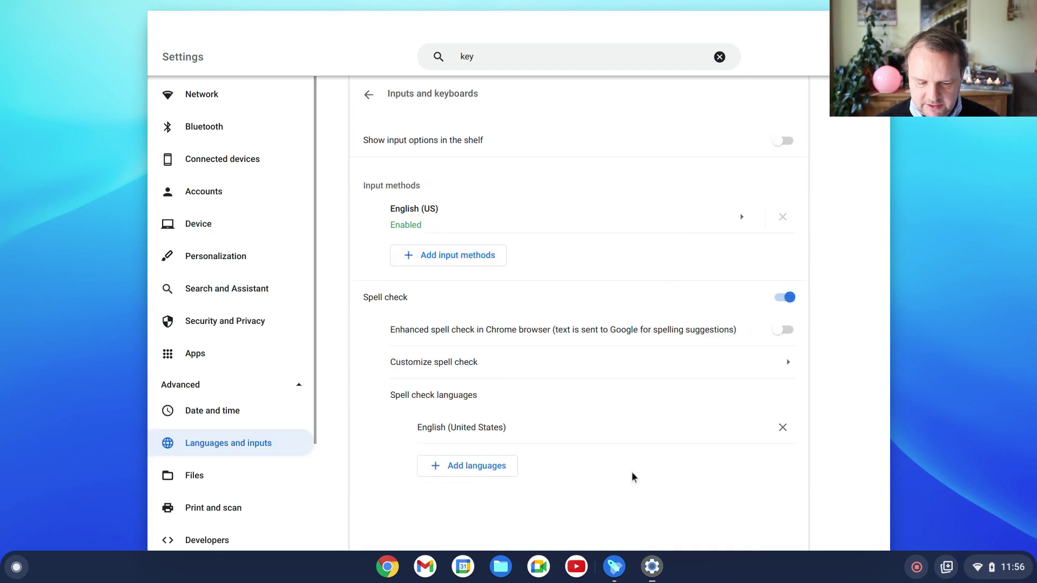
Add German (Germany) as an input method, remove English (US), and return to the keyboard settings.
left_click(454, 258)
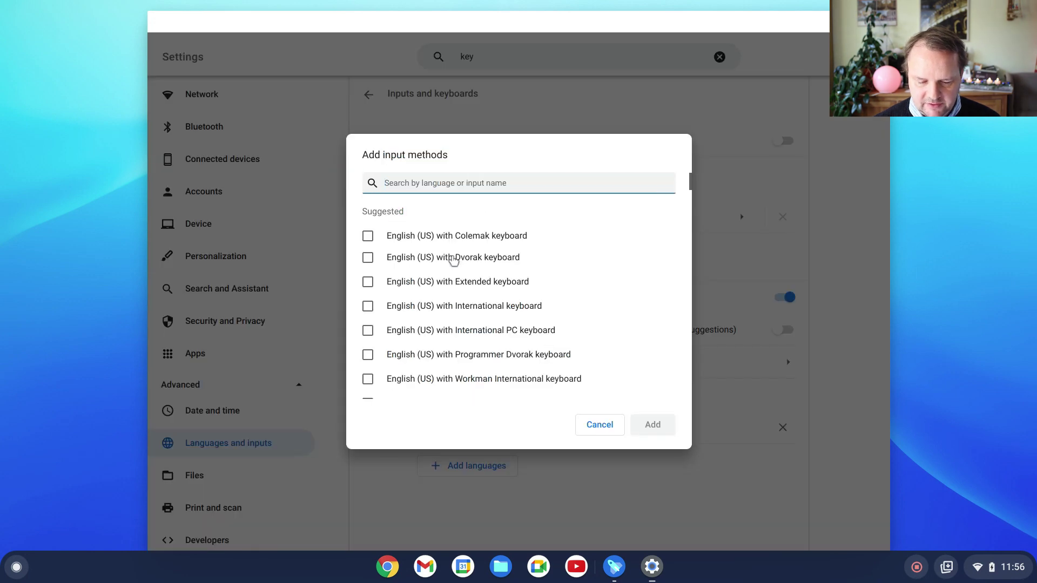
type("germ")
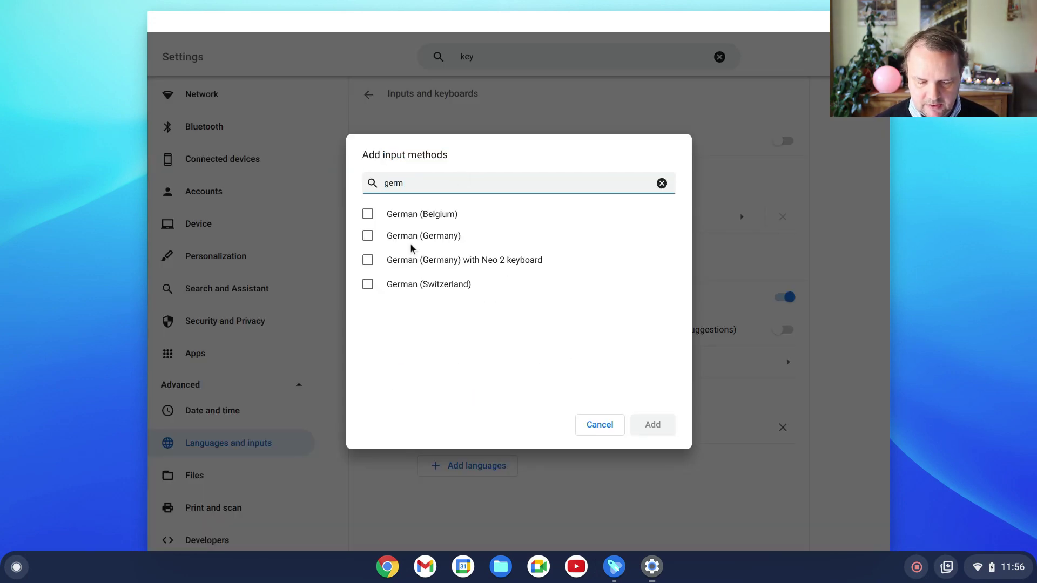
left_click(368, 237)
left_click(655, 427)
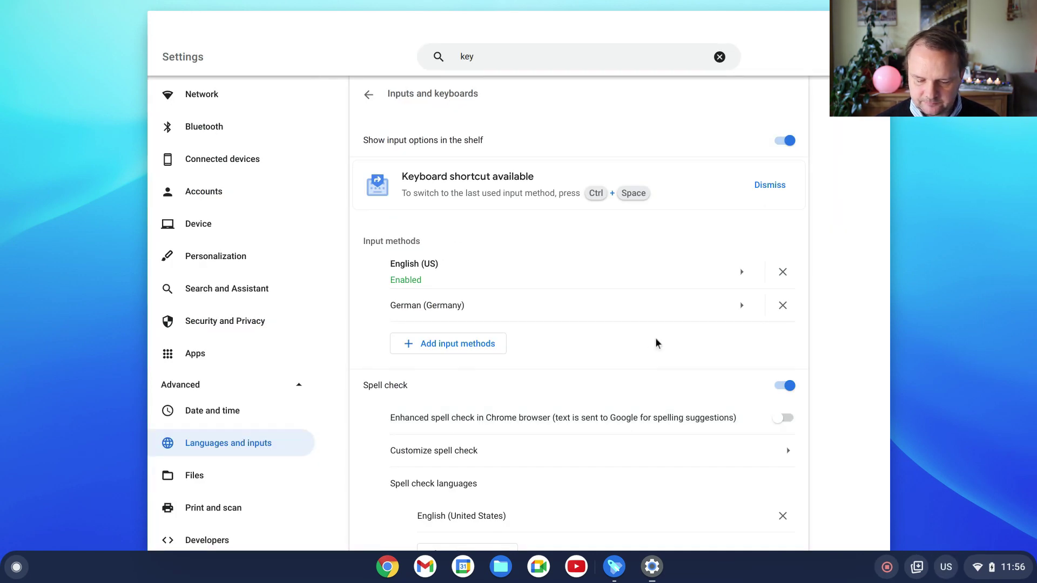
left_click(783, 273)
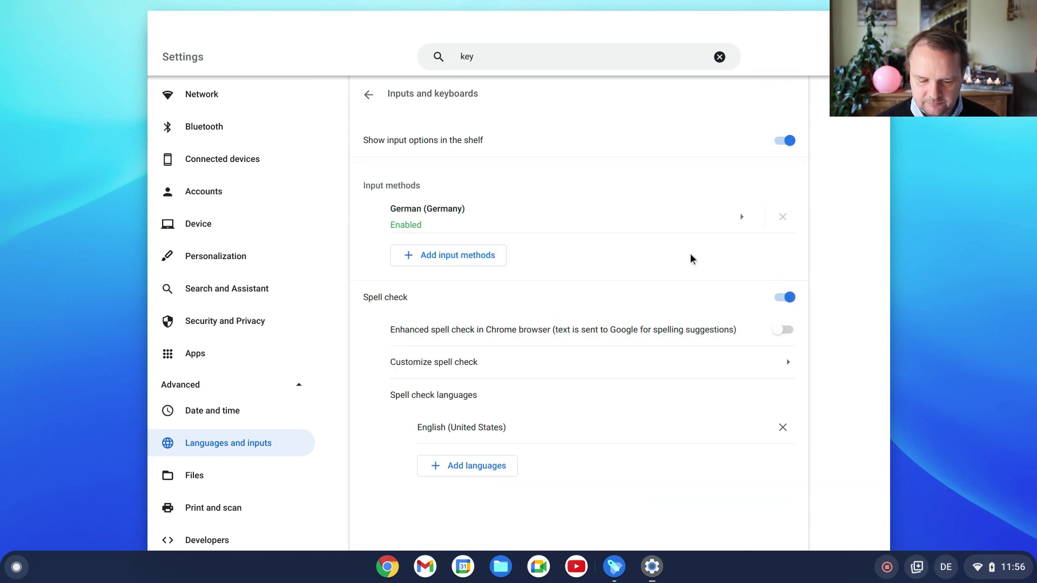
left_click(366, 101)
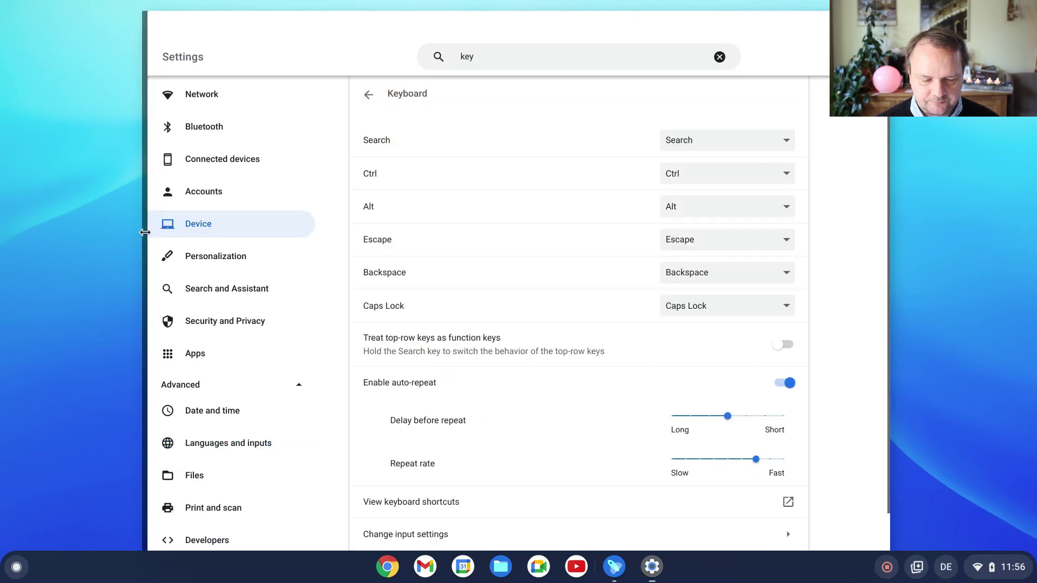
Review the Network, Bluetooth, Connected devices, Accounts and Device settings, including the mouse and touchpad options.
left_click(210, 103)
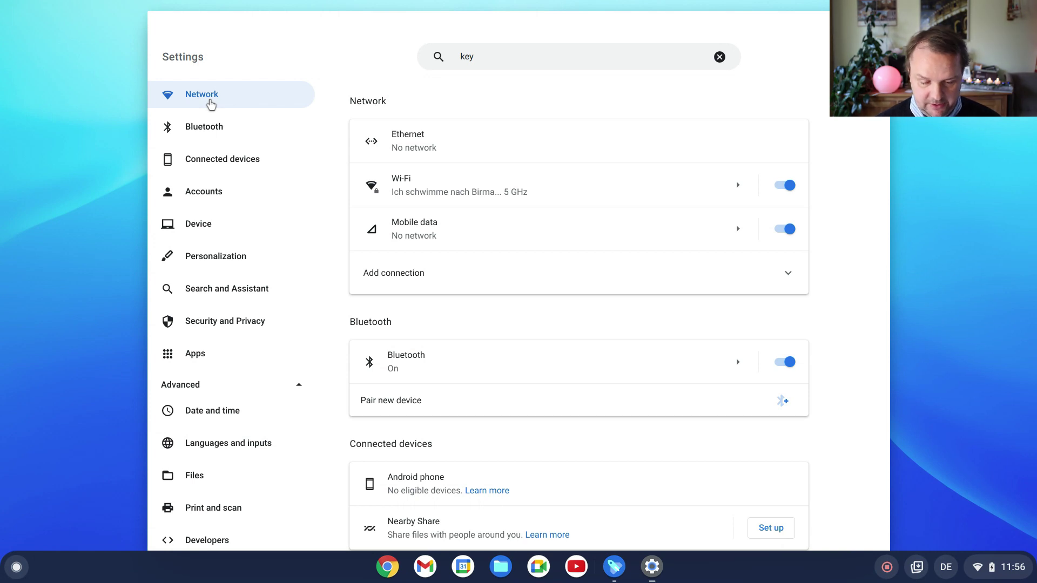
left_click(213, 127)
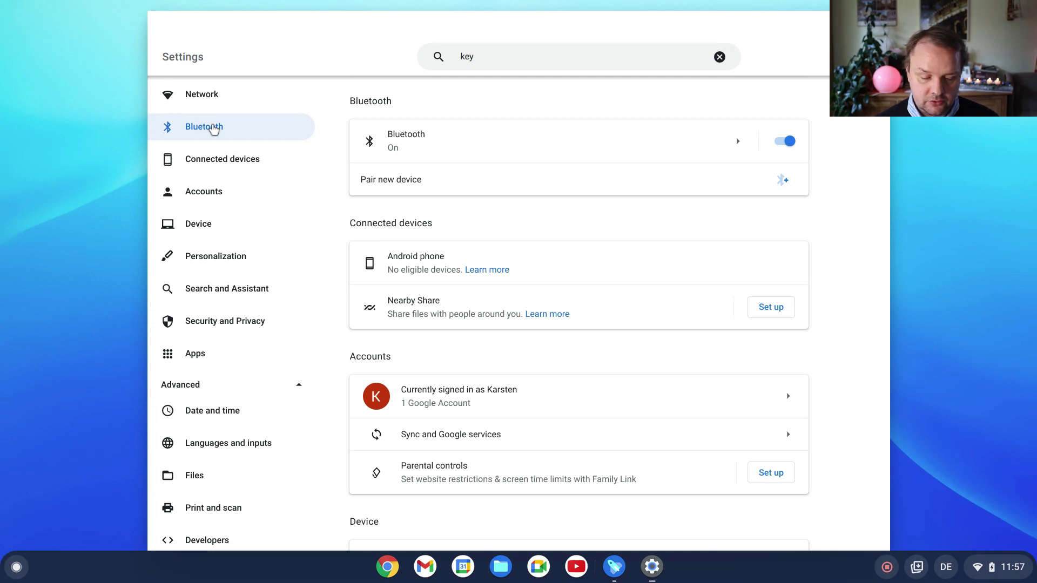
left_click(216, 159)
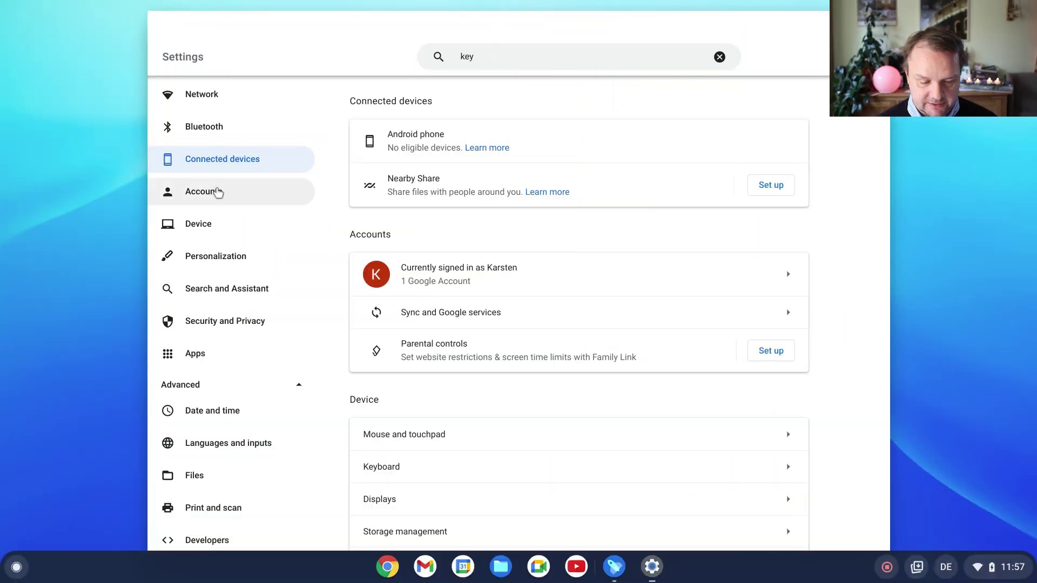
left_click(216, 191)
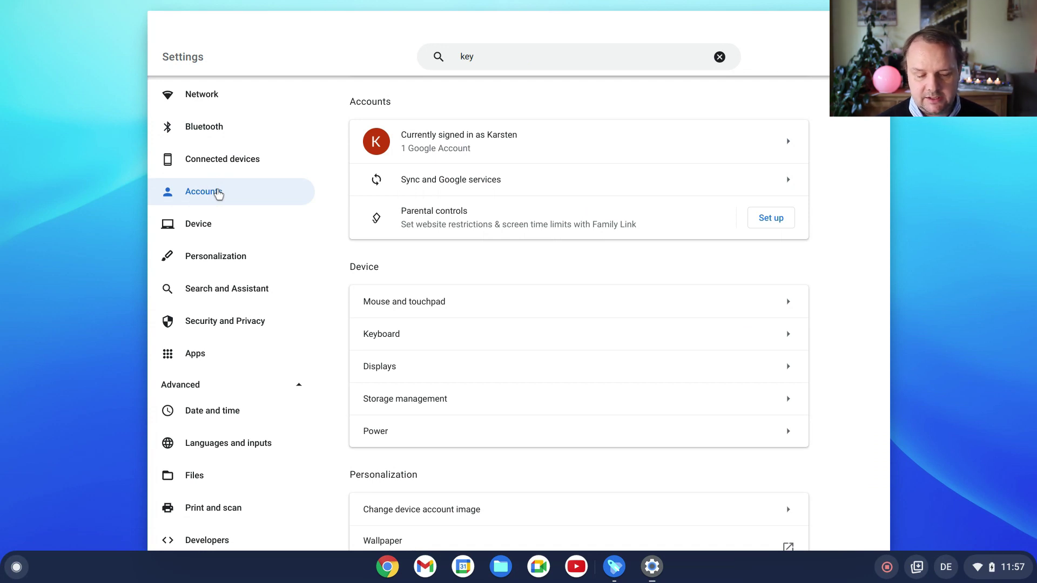
left_click(221, 222)
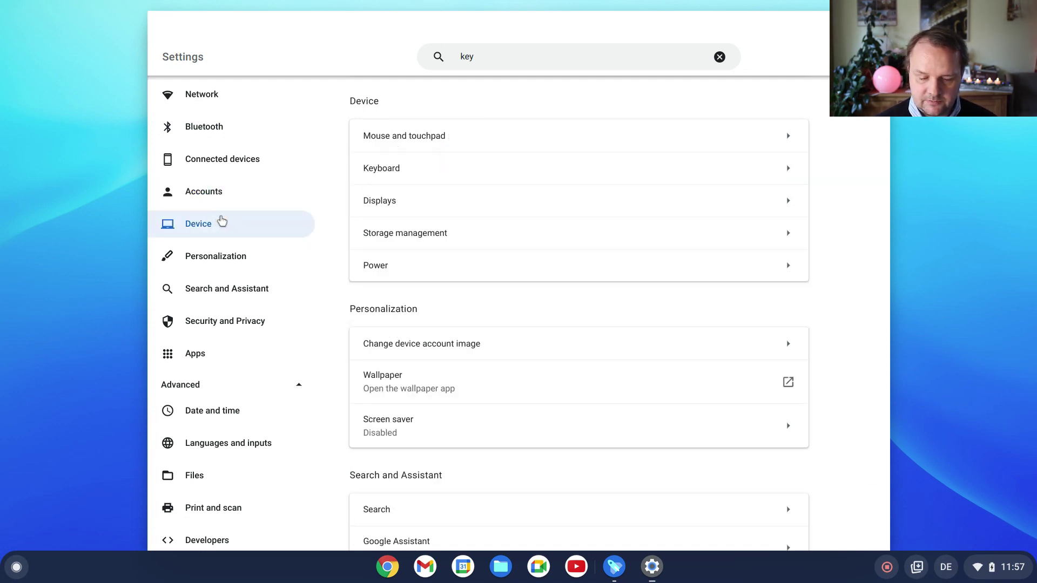
left_click(462, 147)
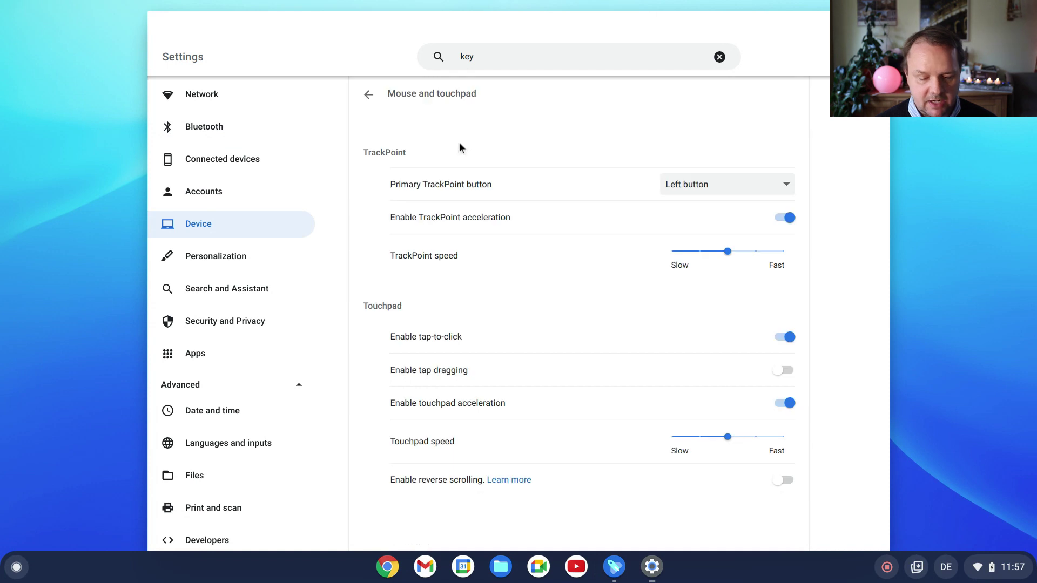
left_click(368, 94)
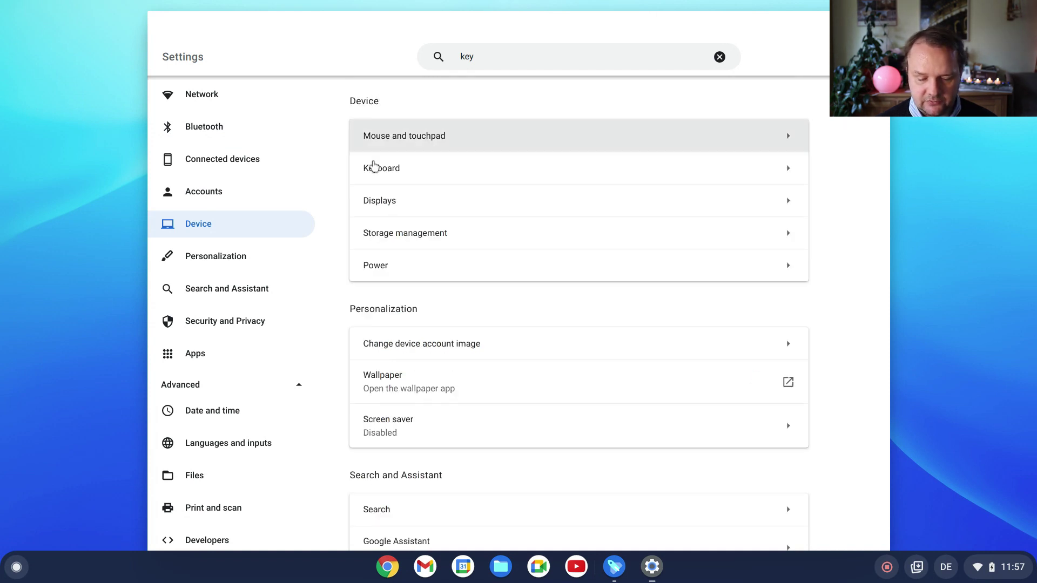
Try a display size of 80% for the built-in display, and set it back to 100%.
left_click(402, 204)
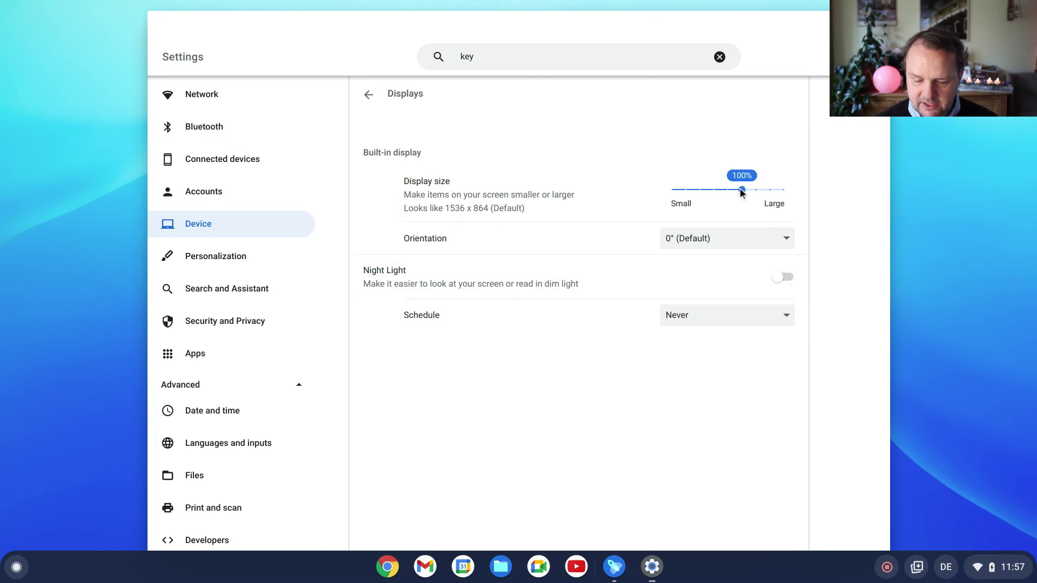
left_click_drag(742, 192, 674, 234)
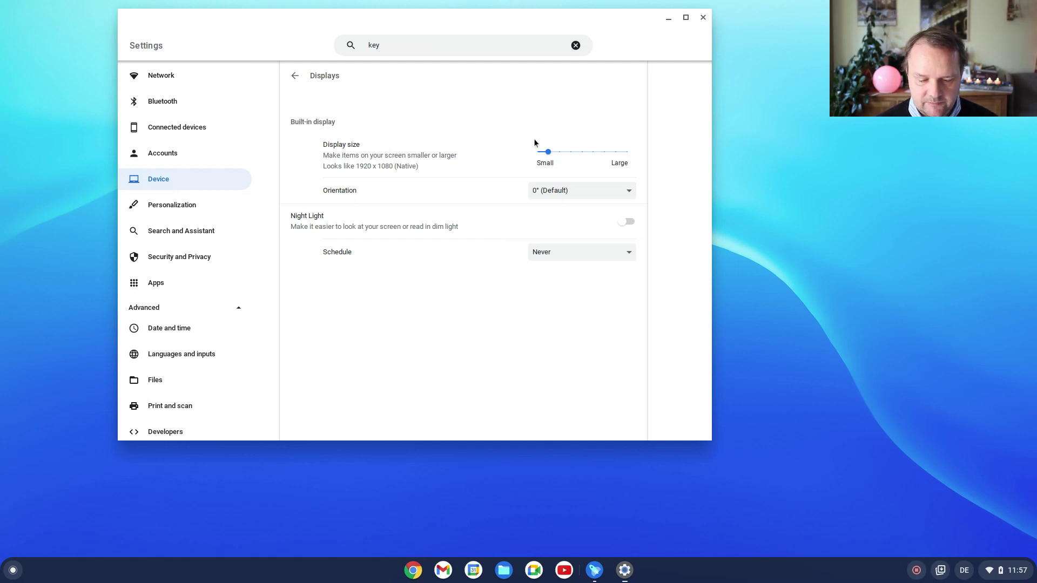
mouse_move(545, 160)
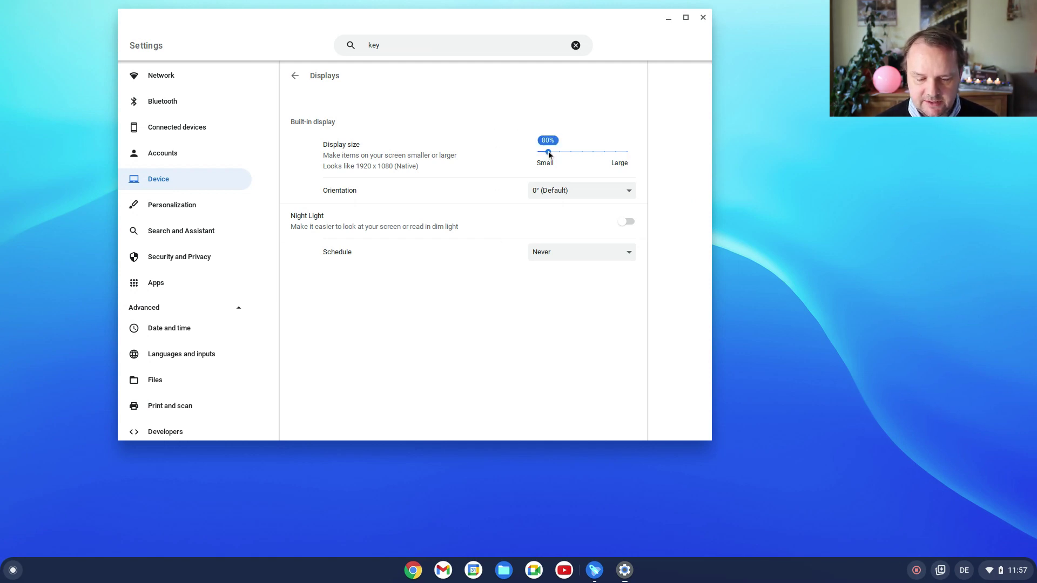
left_click_drag(556, 154, 592, 161)
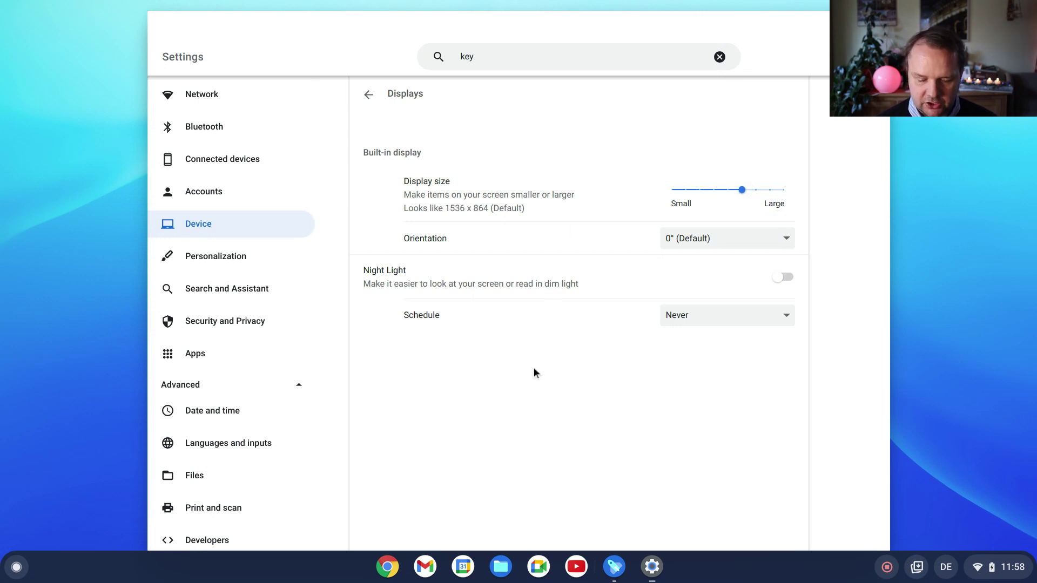
Change the device account image to the figure with sunglasses and a blue vest on a red background.
left_click(205, 260)
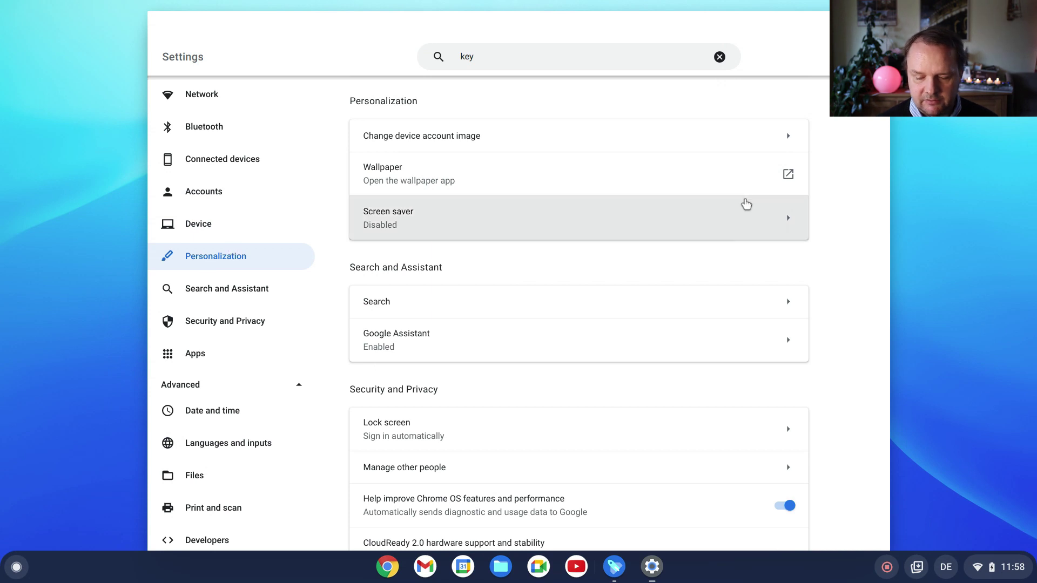
left_click(740, 135)
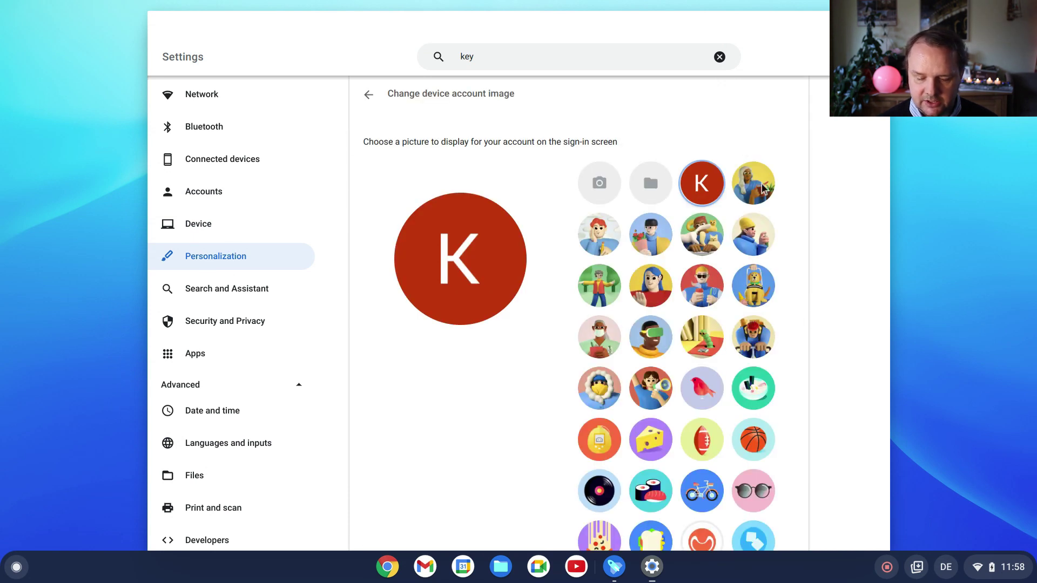
left_click(709, 292)
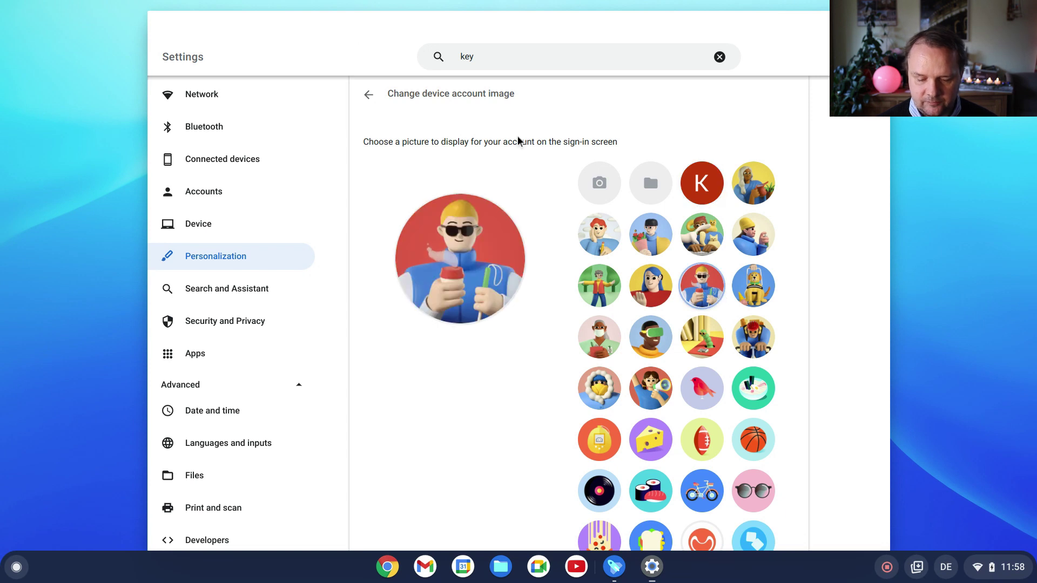
left_click(368, 95)
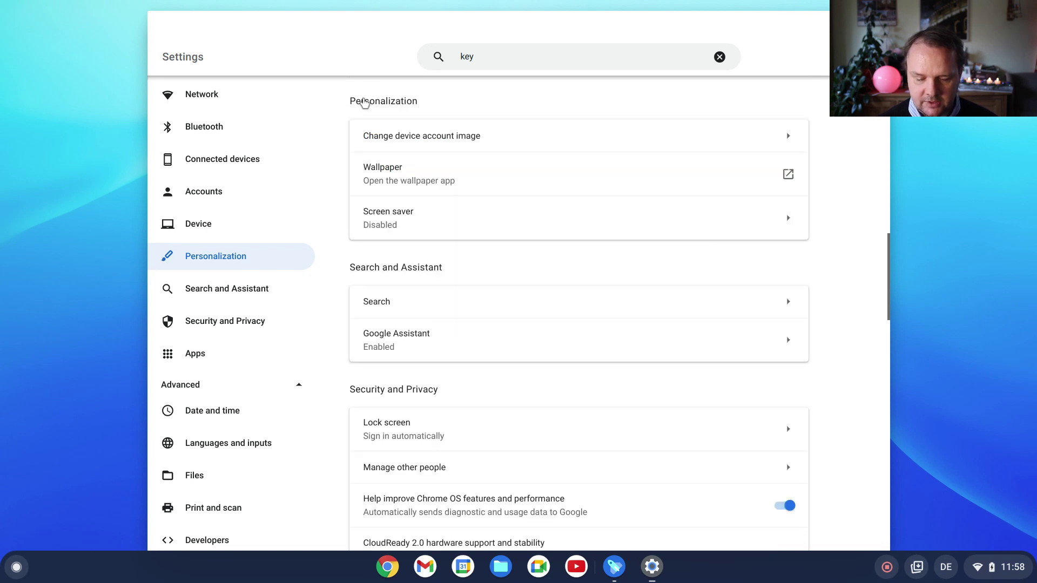
Set the wallpaper to the dark, blurred rainy street photo from the Cityscapes collection, and close the wallpaper app.
left_click(447, 183)
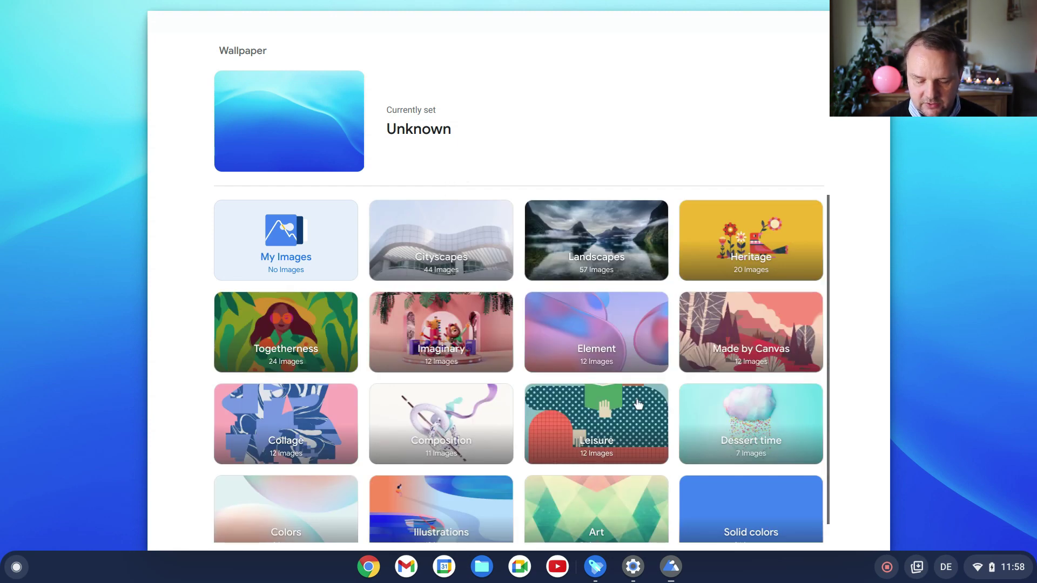
scroll(637, 404, "down", 1)
left_click(445, 233)
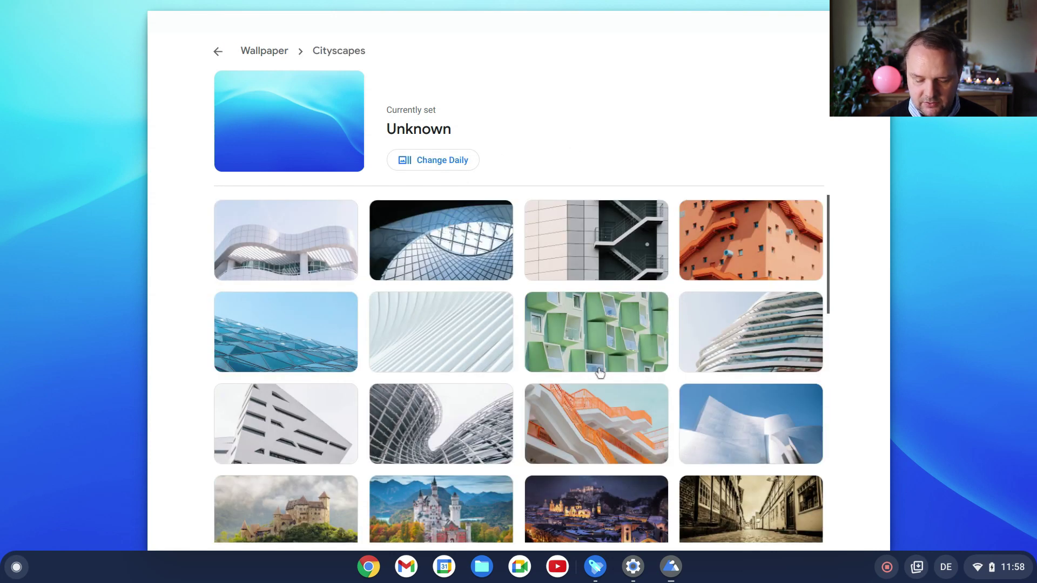
scroll(597, 367, "down", 6)
scroll(599, 372, "down", 3)
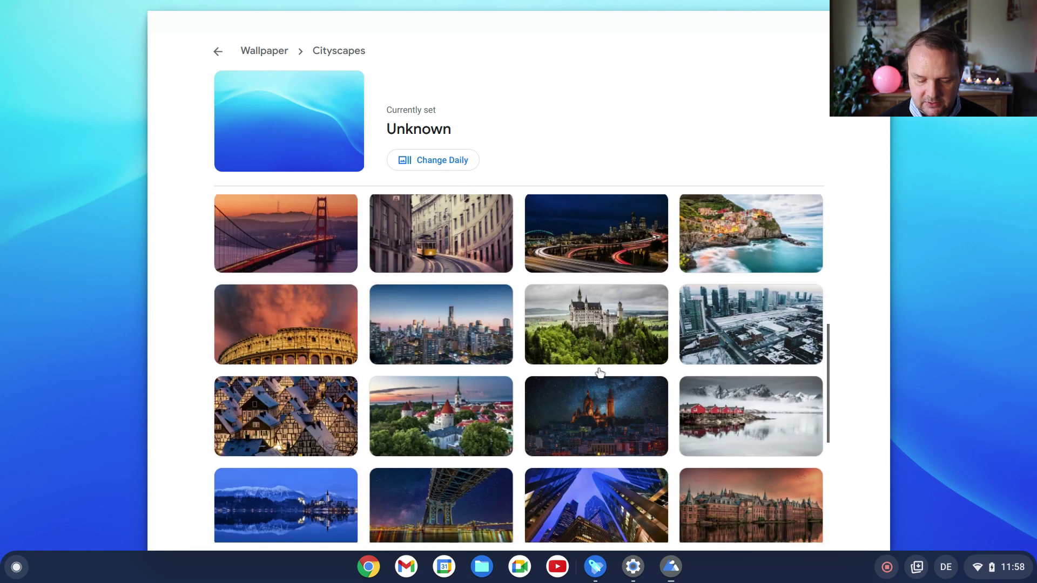
scroll(600, 373, "down", 3)
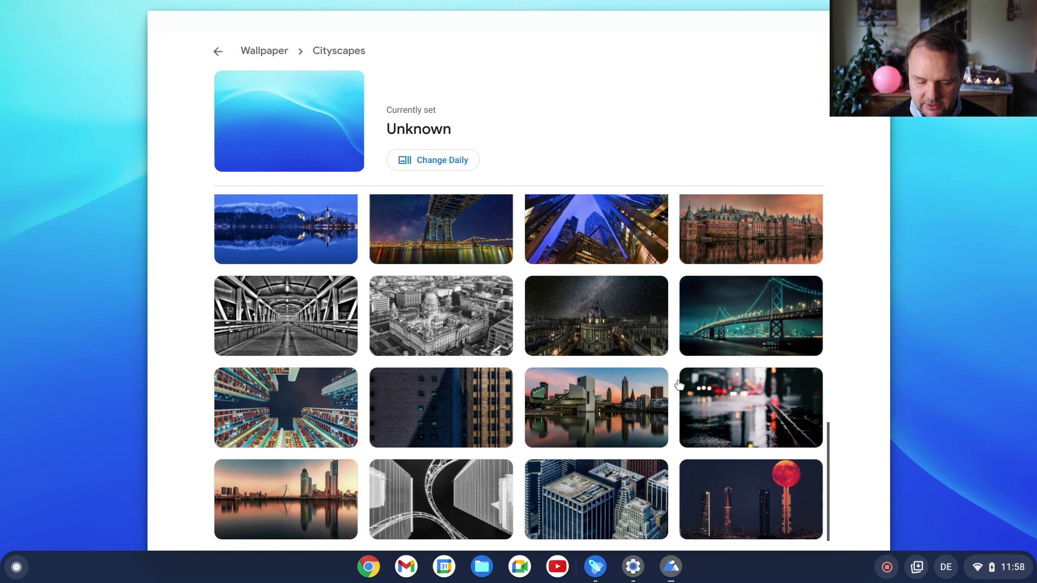
left_click(767, 415)
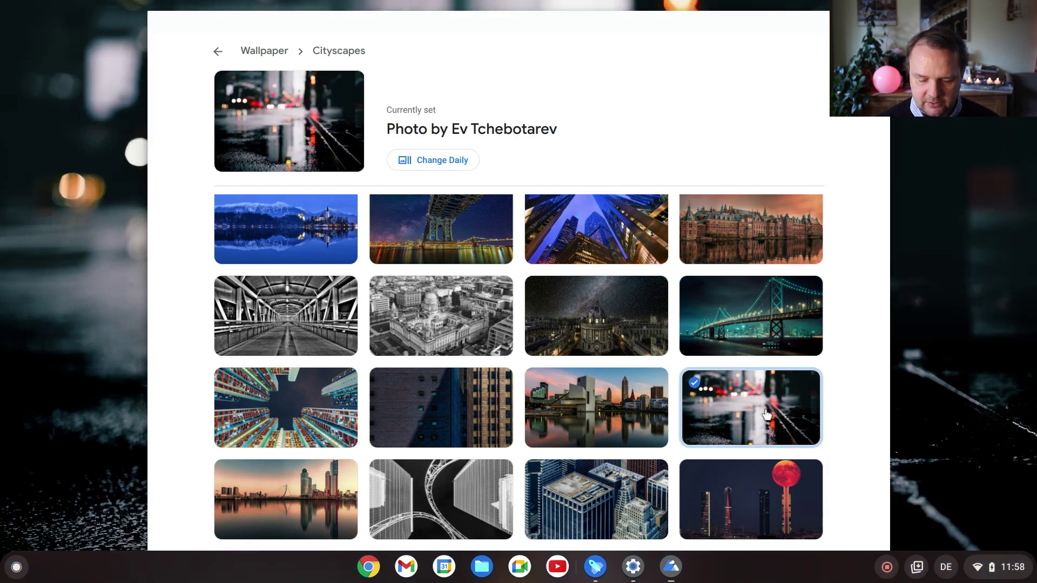
left_click(265, 51)
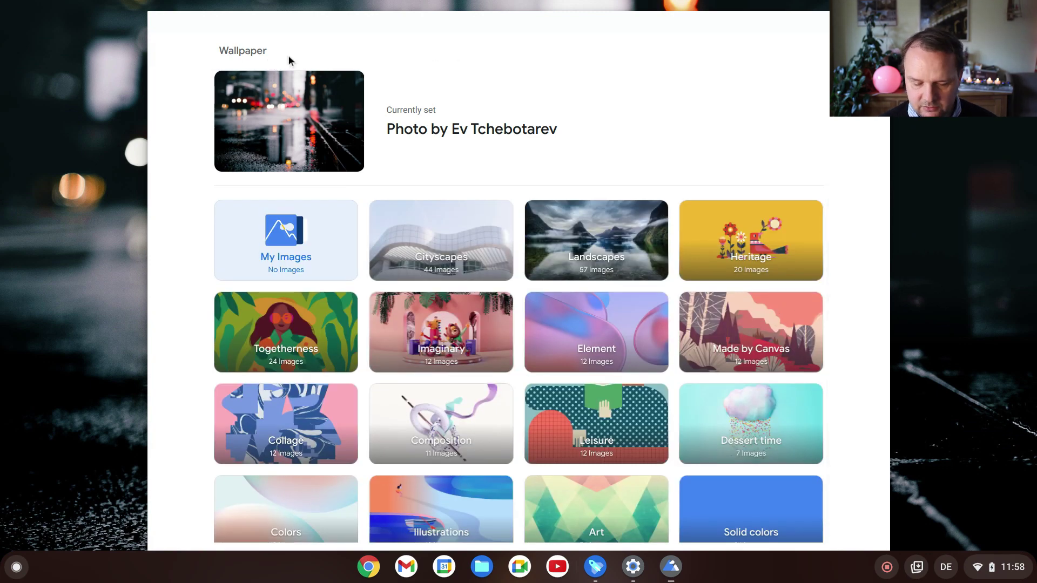
left_click(877, 21)
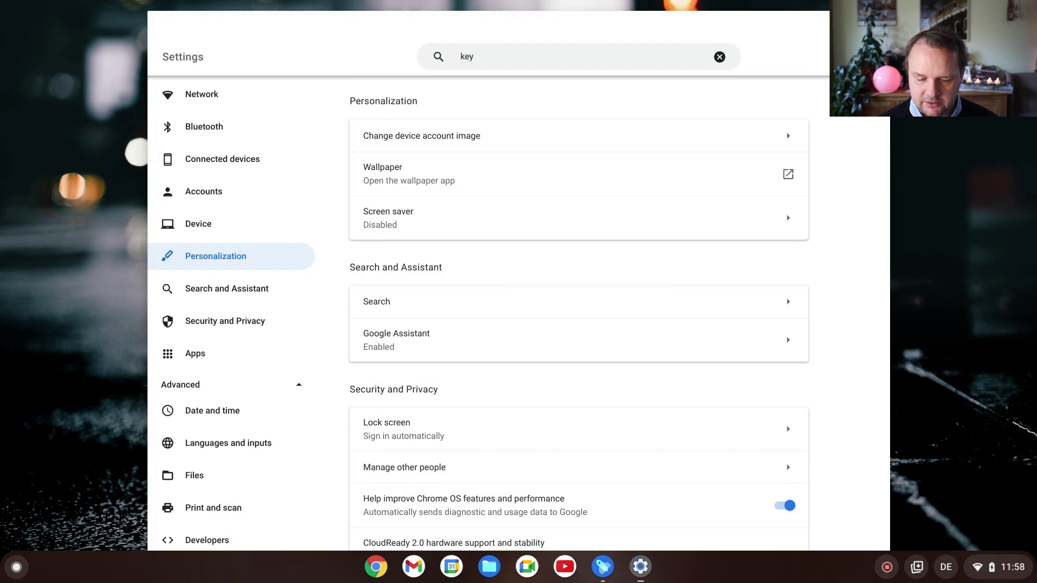
Open the search settings and confirm Google as the preferred search engine for the browser and Launcher.
left_click(251, 299)
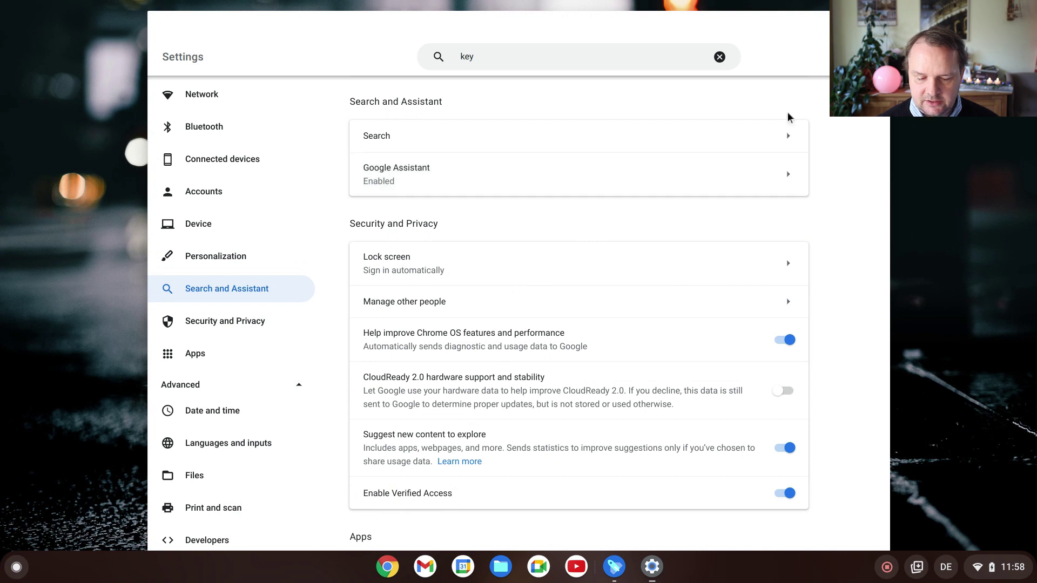
left_click(787, 148)
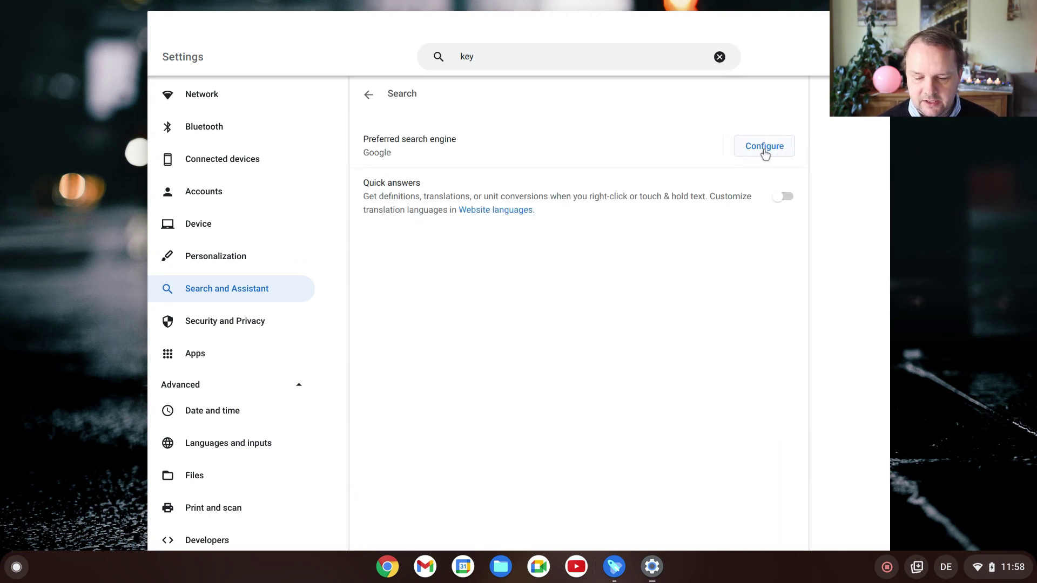
left_click(766, 151)
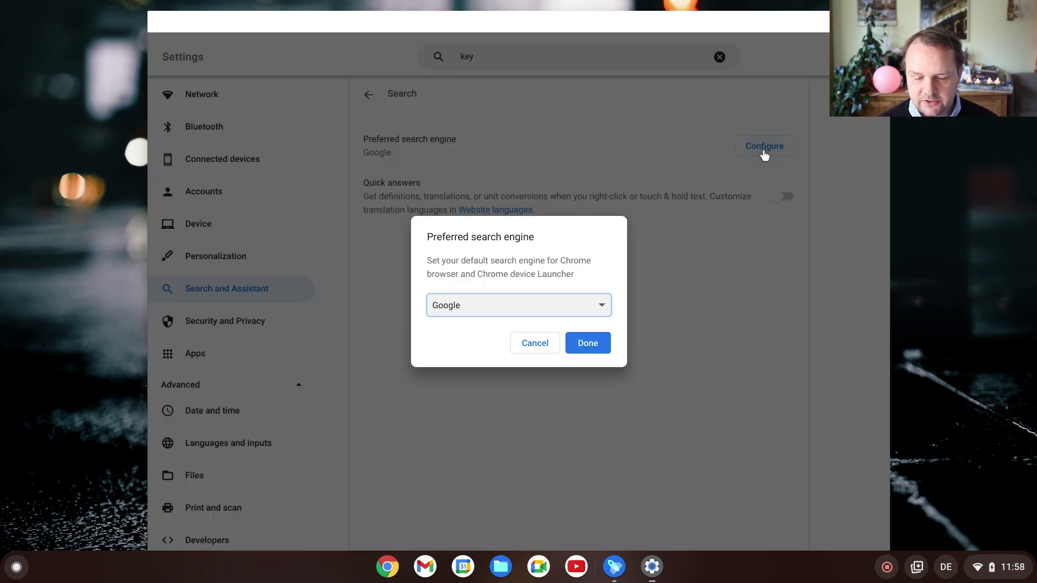
left_click(556, 307)
left_click(556, 308)
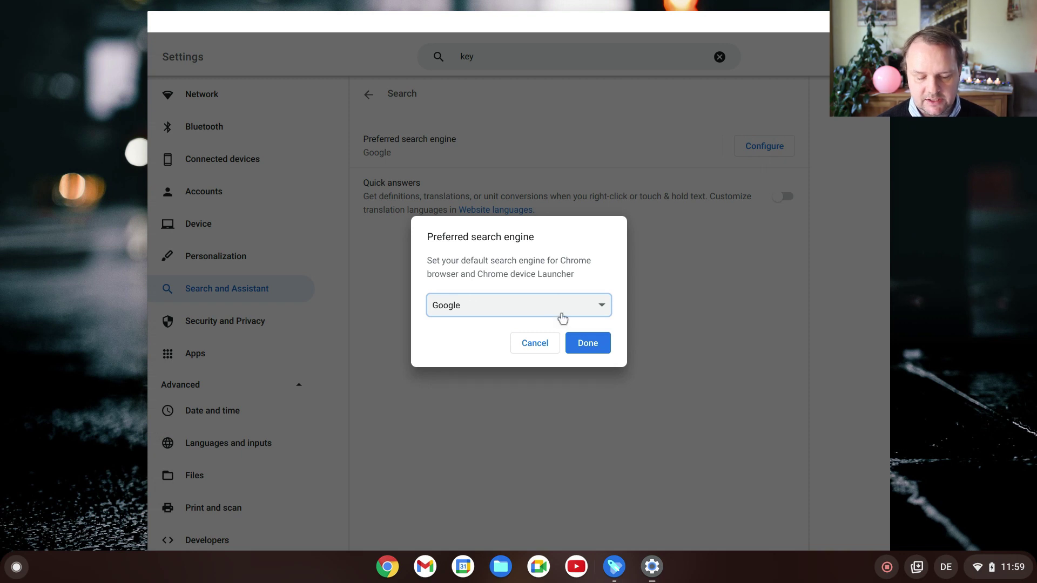
left_click(595, 350)
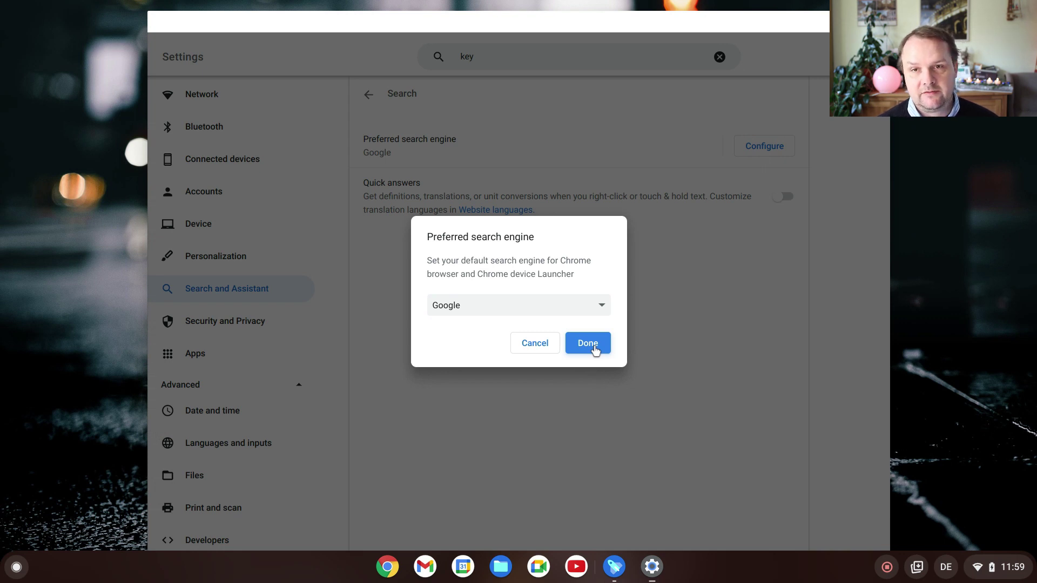
left_click(594, 350)
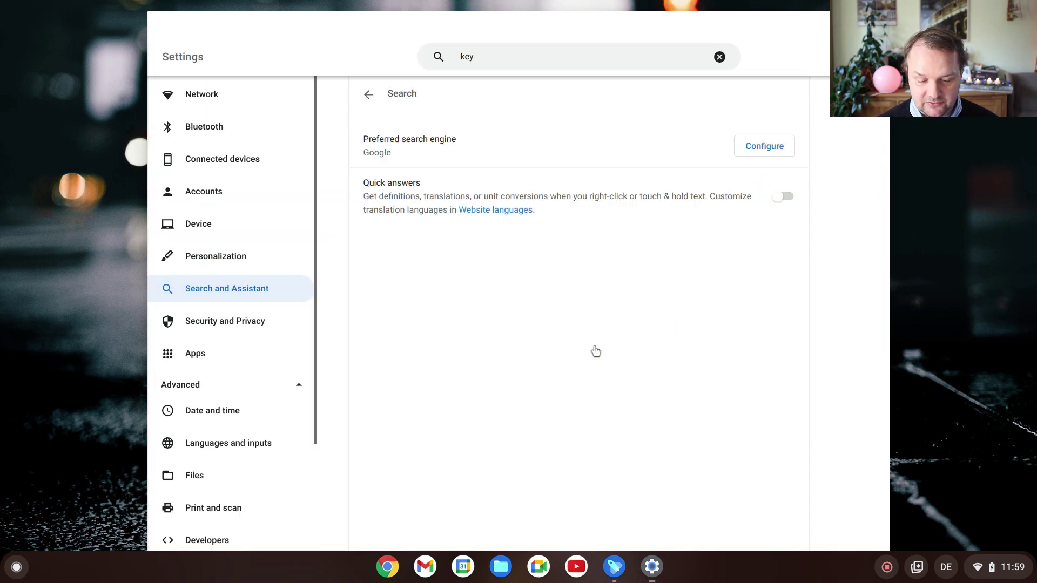
Review the Security and Privacy and Apps settings, and turn on the 24-hour clock.
left_click(239, 331)
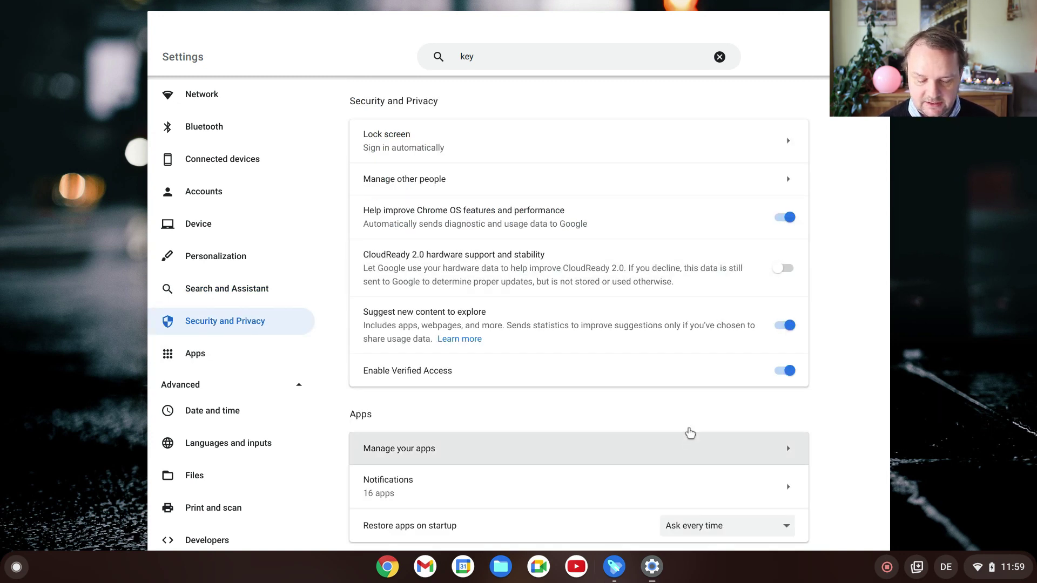
left_click(173, 359)
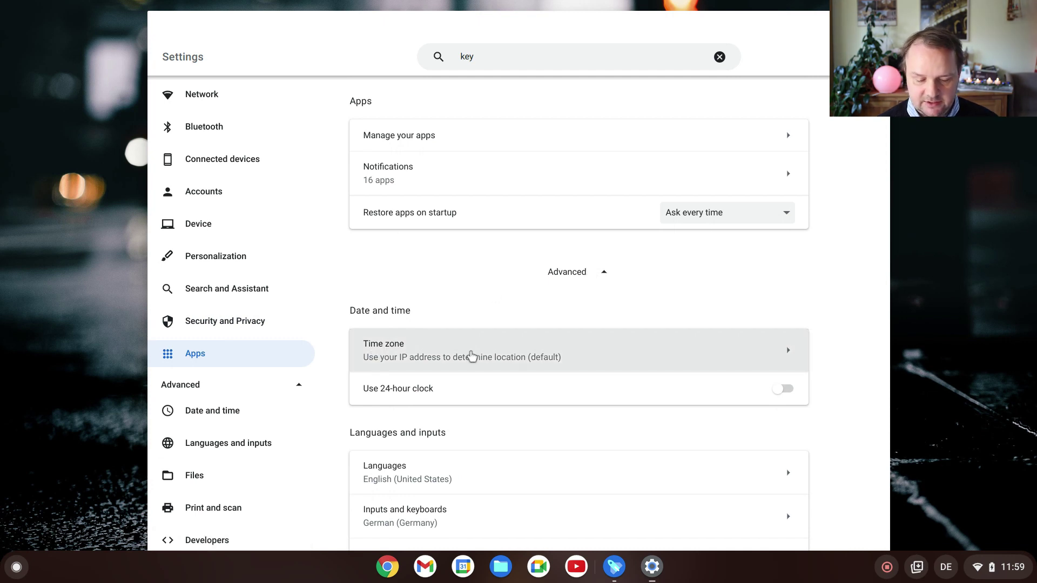
left_click(787, 388)
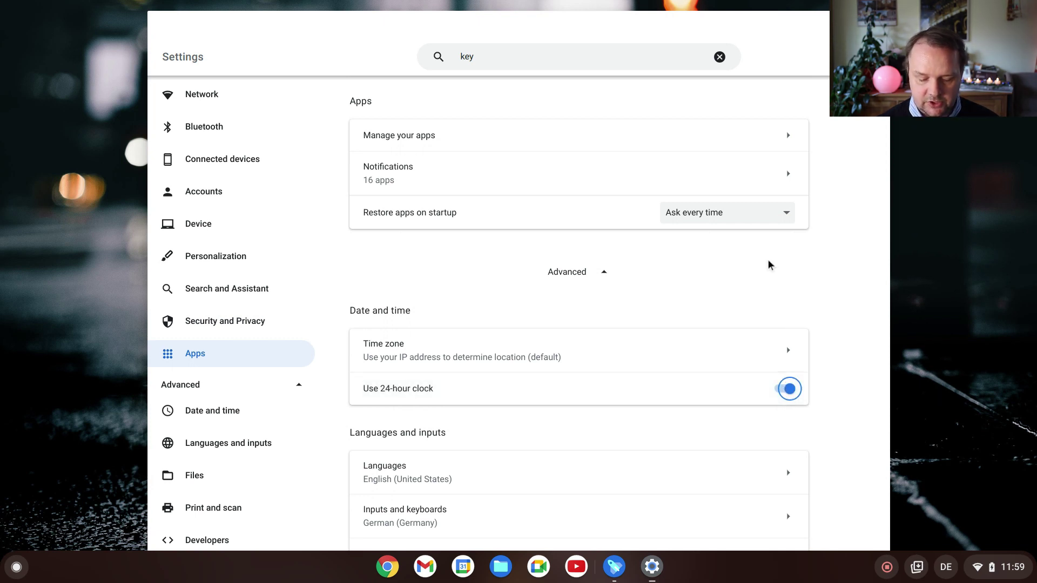
Review the time zone options and the advanced settings for languages, files, printing, developers, accessibility and reset.
left_click(780, 344)
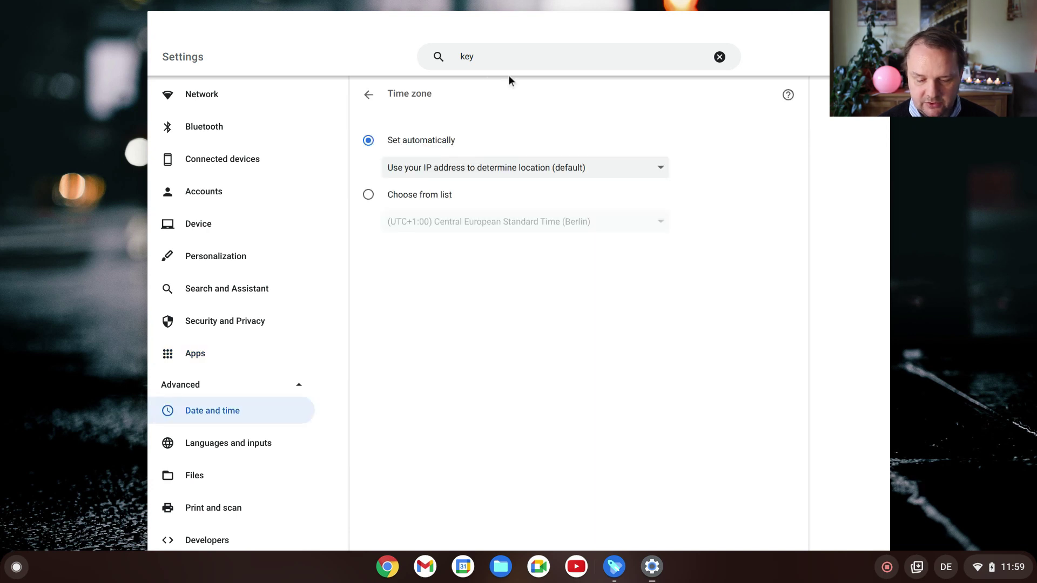
left_click(369, 95)
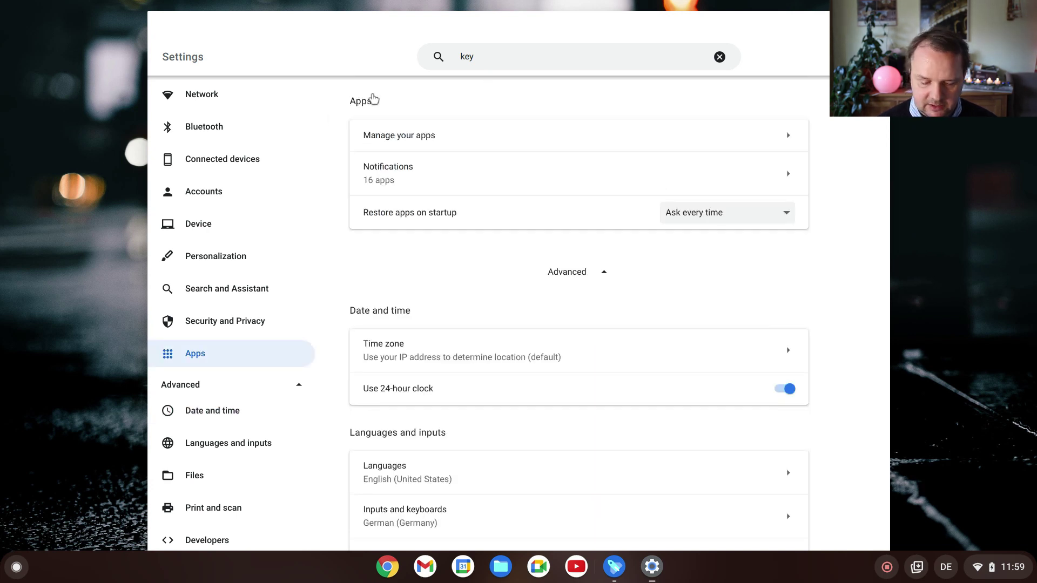
scroll(516, 416, "up", 2)
scroll(516, 417, "down", 4)
scroll(516, 419, "down", 7)
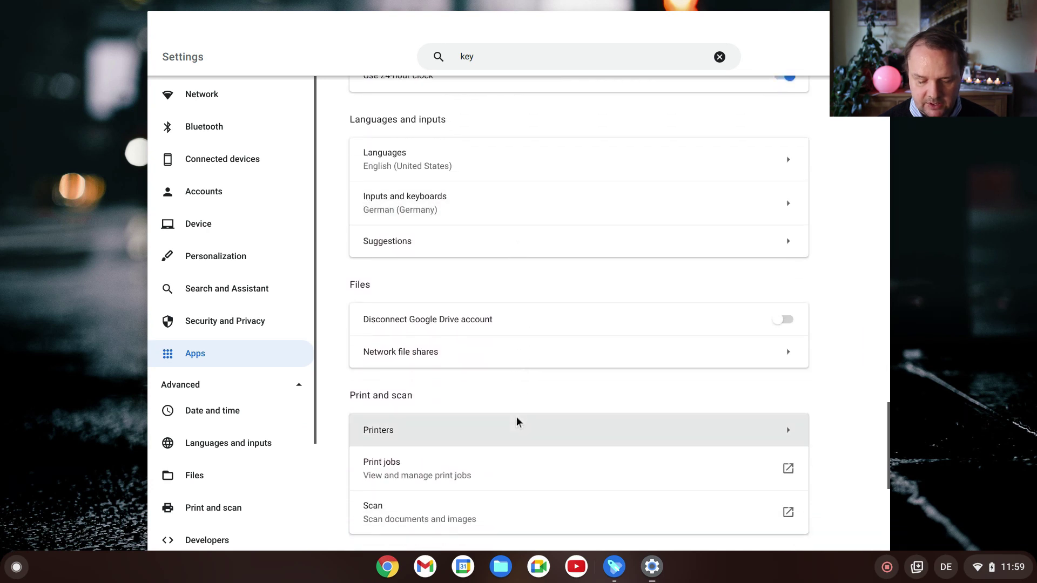
scroll(516, 421, "down", 3)
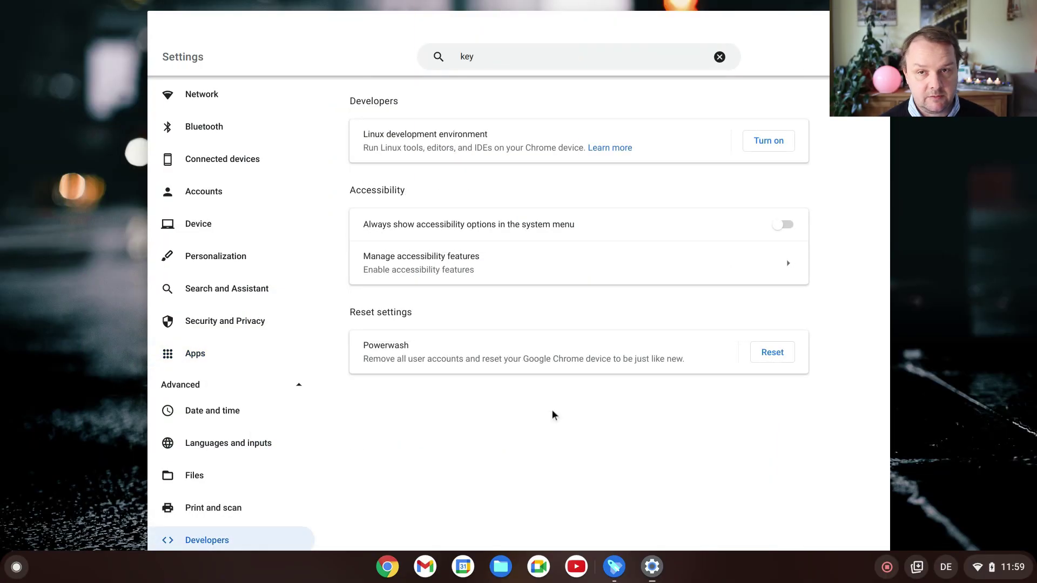
Examine the Linux development environment setup up to its username and disk size options, and close it without installing.
left_click(781, 150)
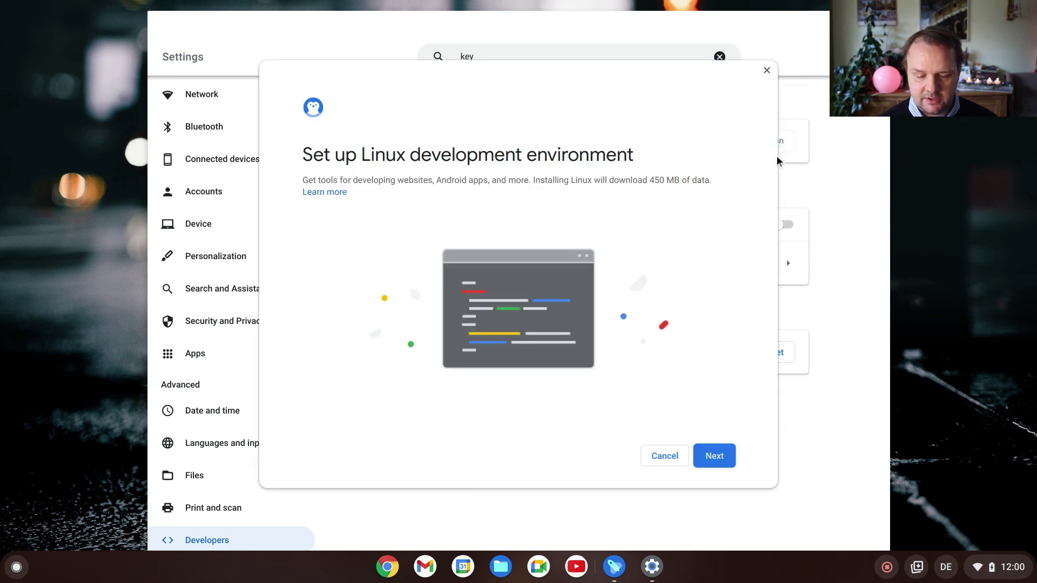
left_click(719, 455)
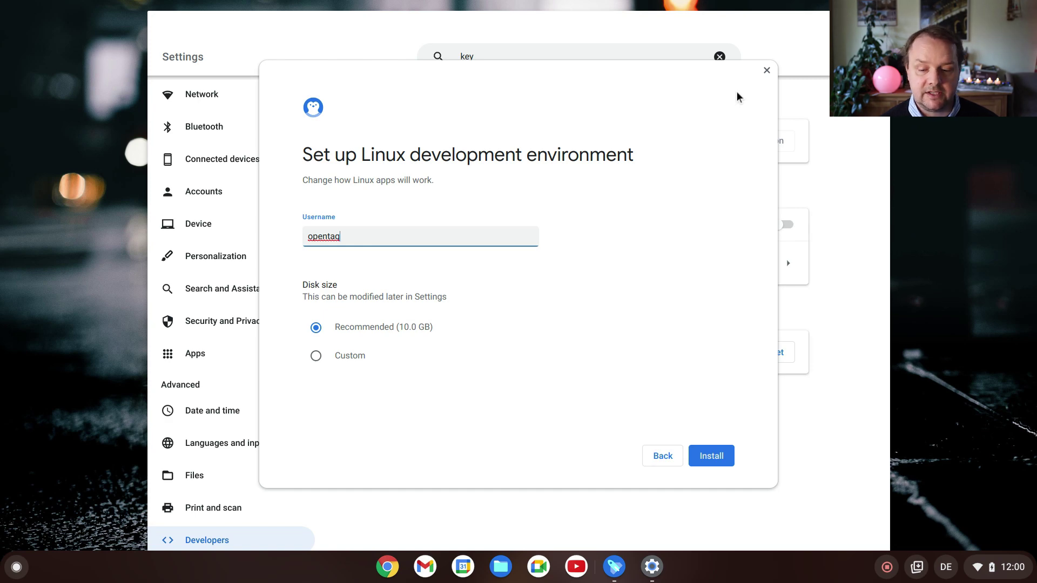
left_click(766, 71)
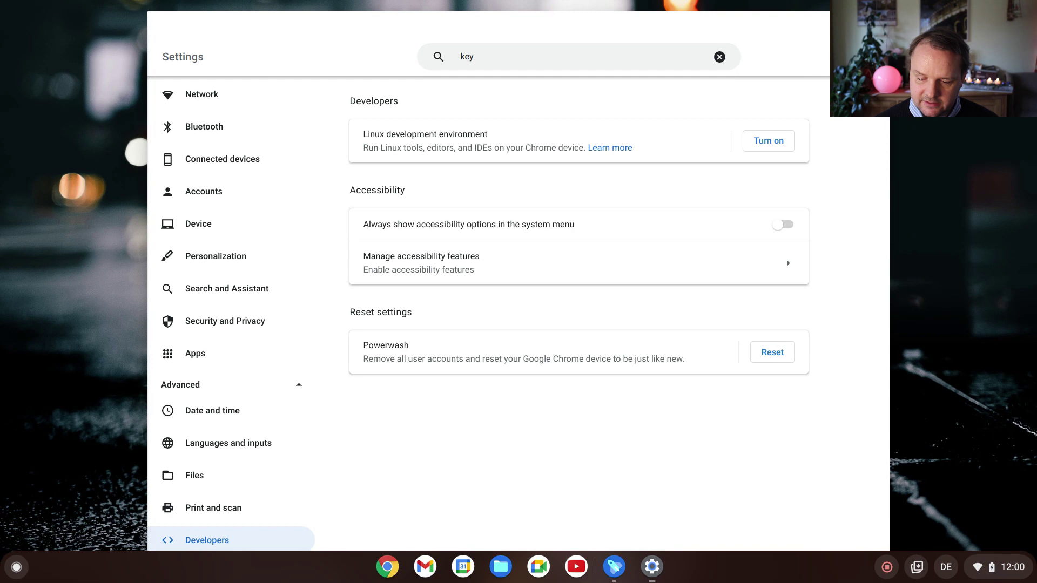
Close the Settings window and the Chrome device welcome window, and open Chrome, Gmail, Calendar and Files.
key("alt+Tab")
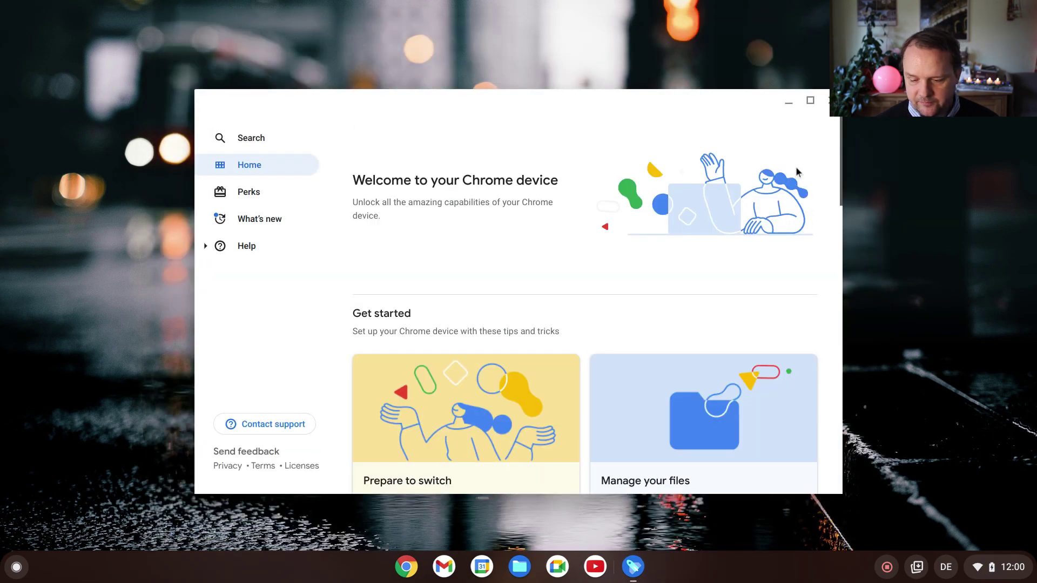
left_click(830, 101)
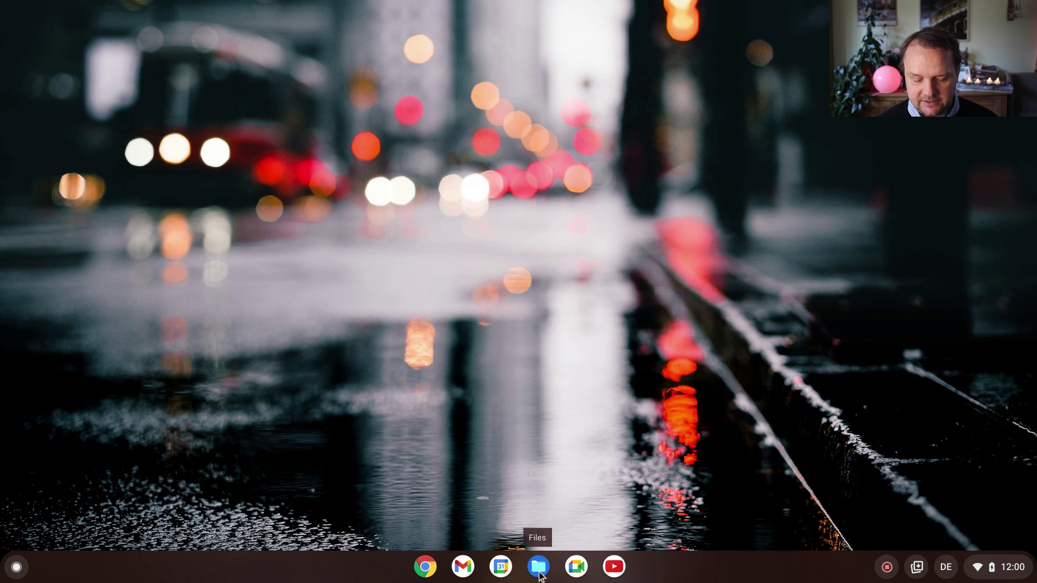
left_click(428, 574)
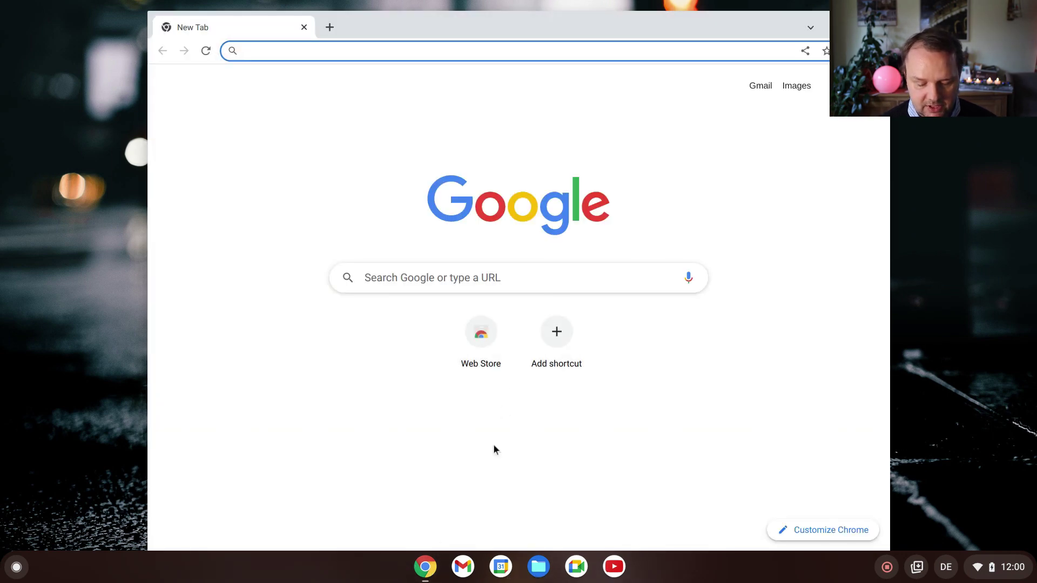
left_click(464, 569)
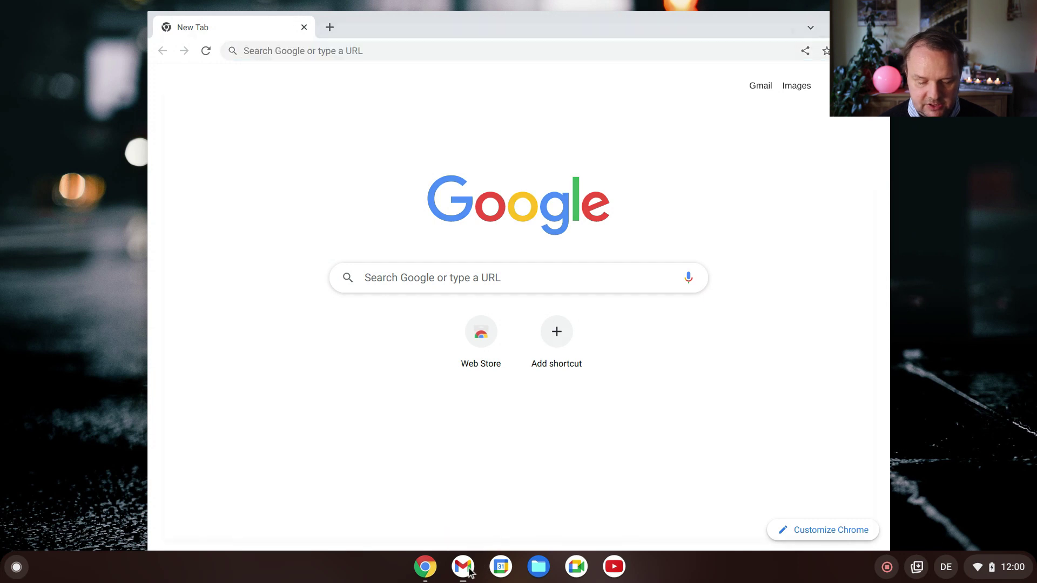
left_click(500, 576)
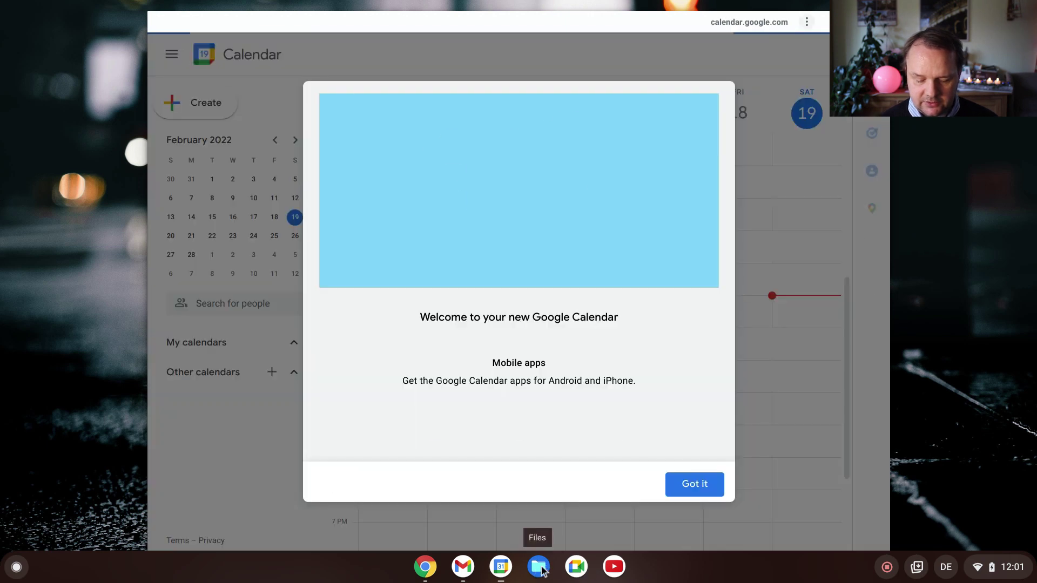
left_click(541, 569)
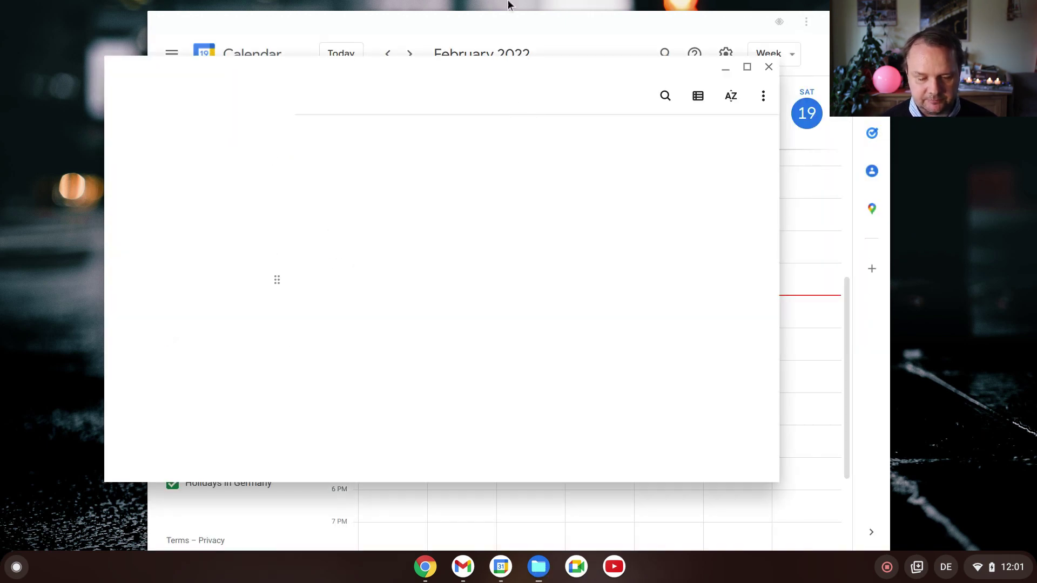